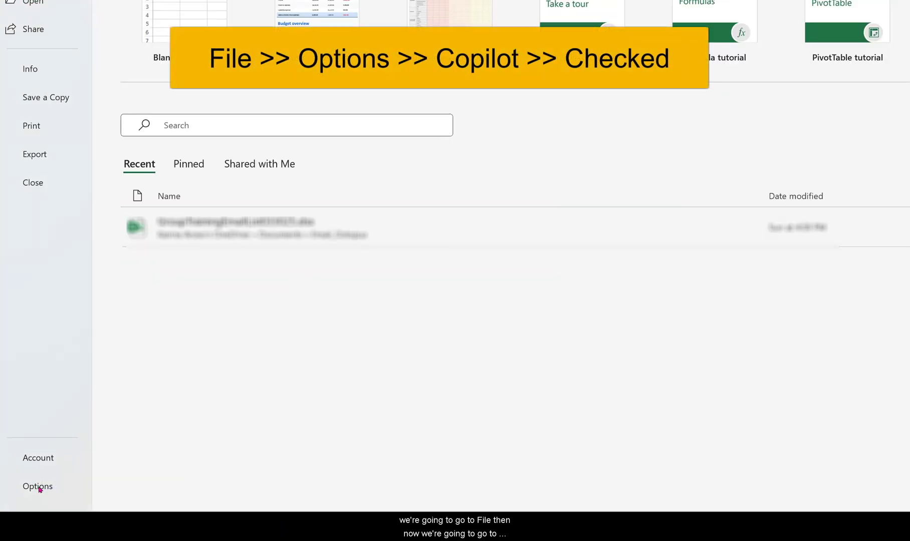
# Check that Enable Copilot is ticked in the Copilot category of Excel Options, then confirm with OK.
pyautogui.click(39, 487)
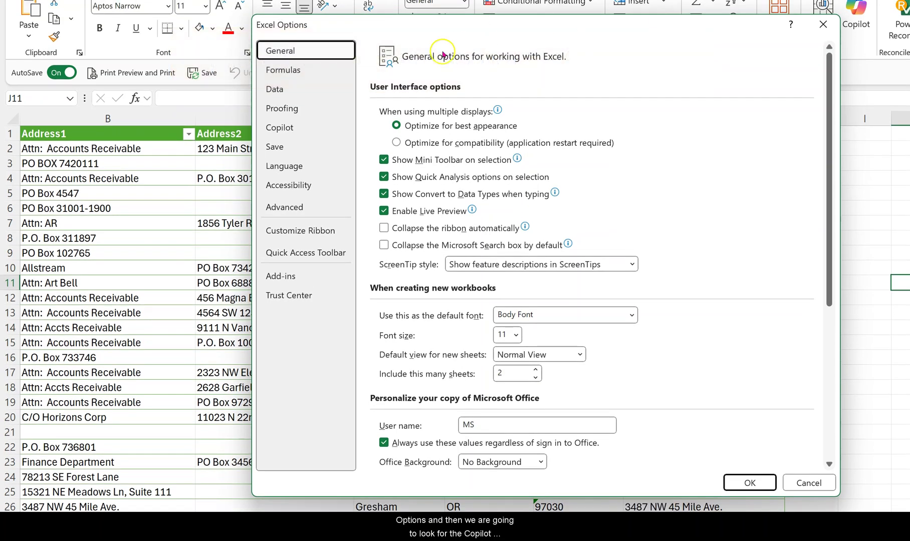
pyautogui.click(294, 127)
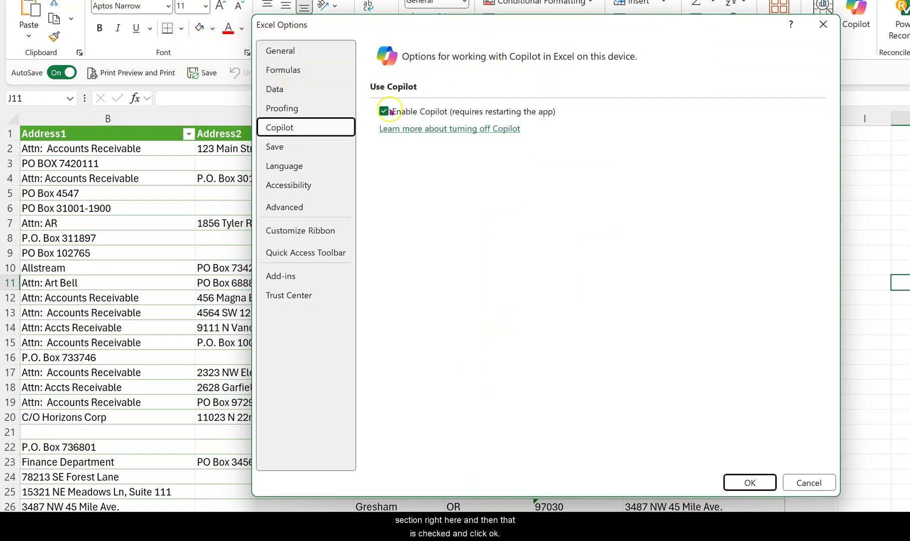
pyautogui.click(749, 481)
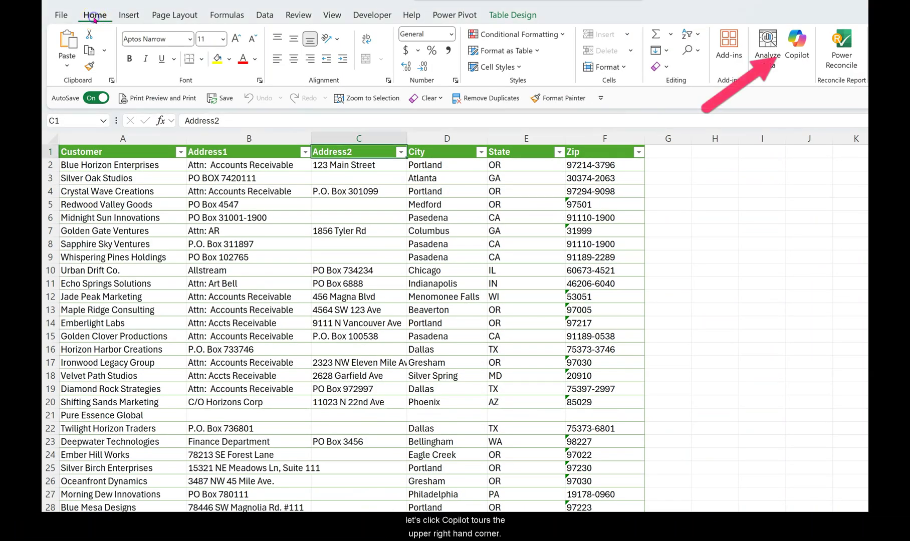
# Open Copilot from the Home ribbon and scroll through its suggestion cards and AI credit balance.
pyautogui.click(797, 48)
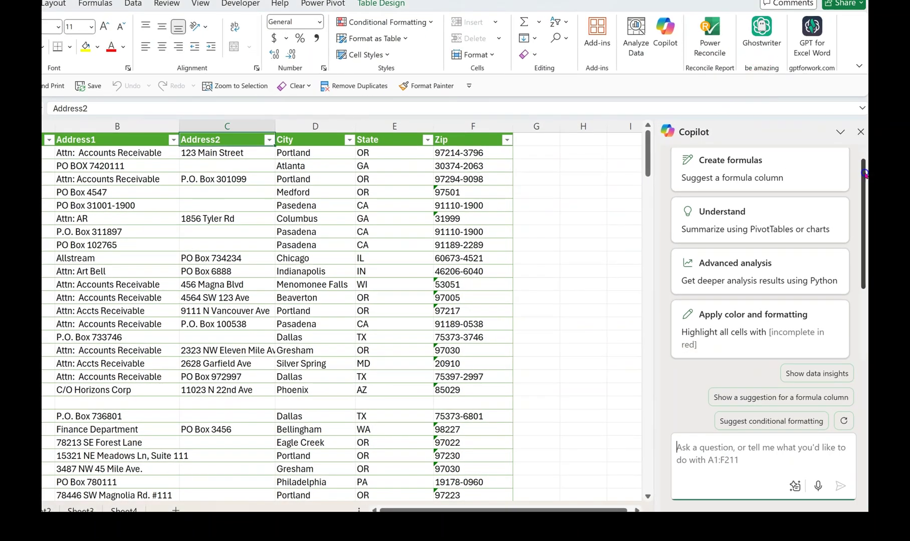
pyautogui.scroll(-3, 866, 261)
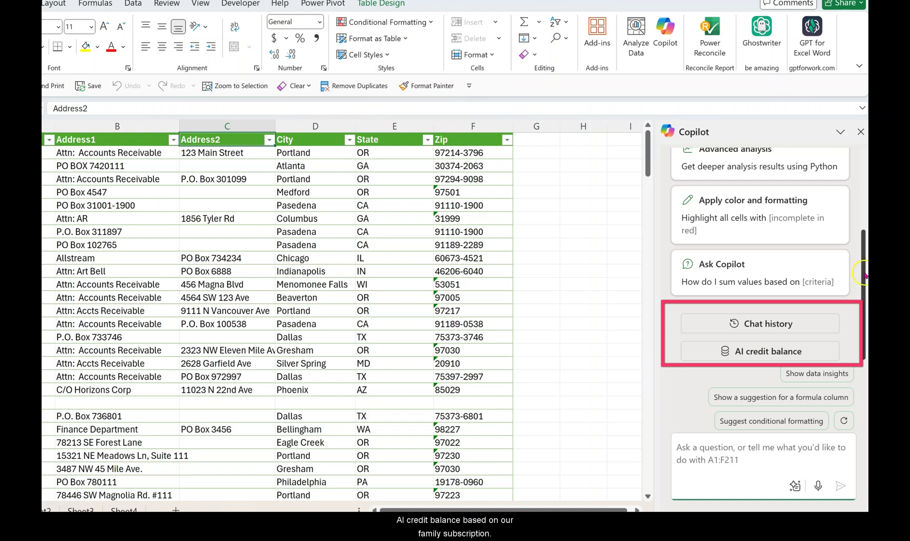
pyautogui.scroll(5, 865, 274)
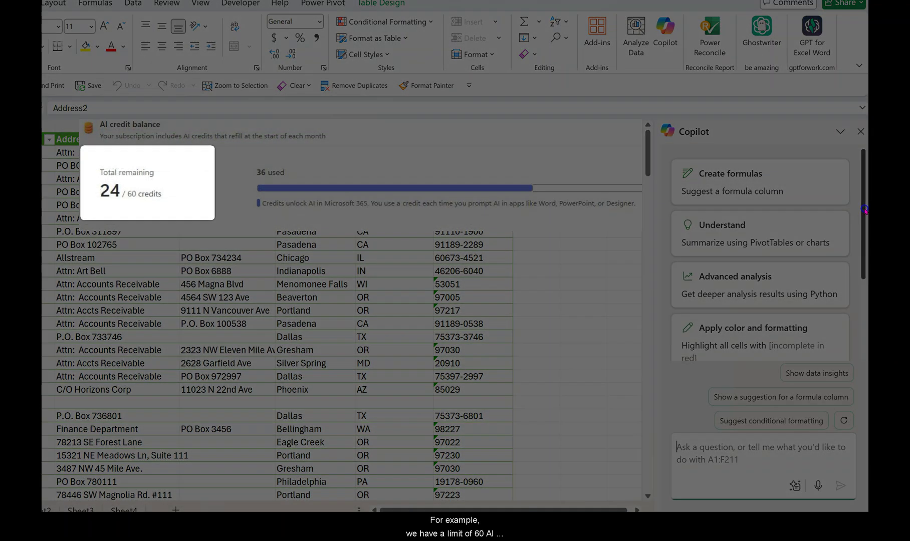
pyautogui.moveTo(865, 209); pyautogui.dragTo(864, 215)
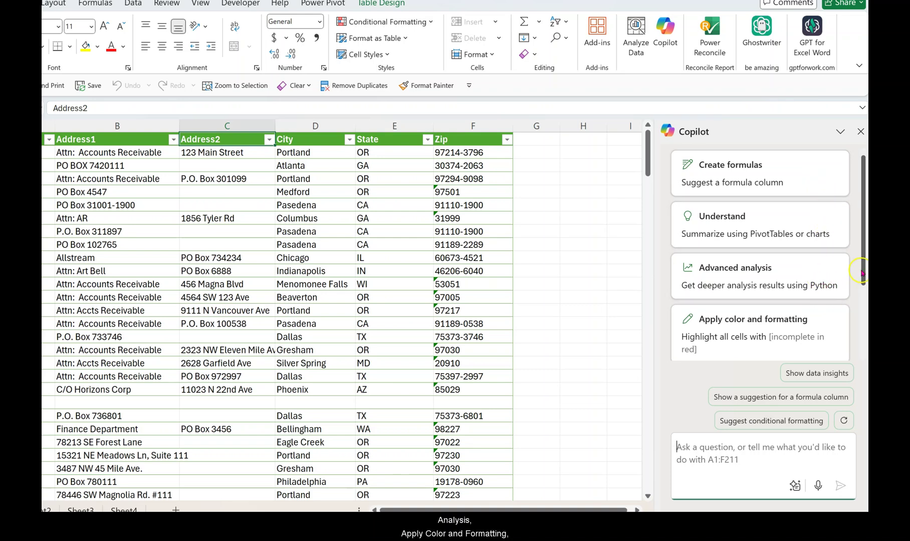
pyautogui.scroll(-2, 820, 280)
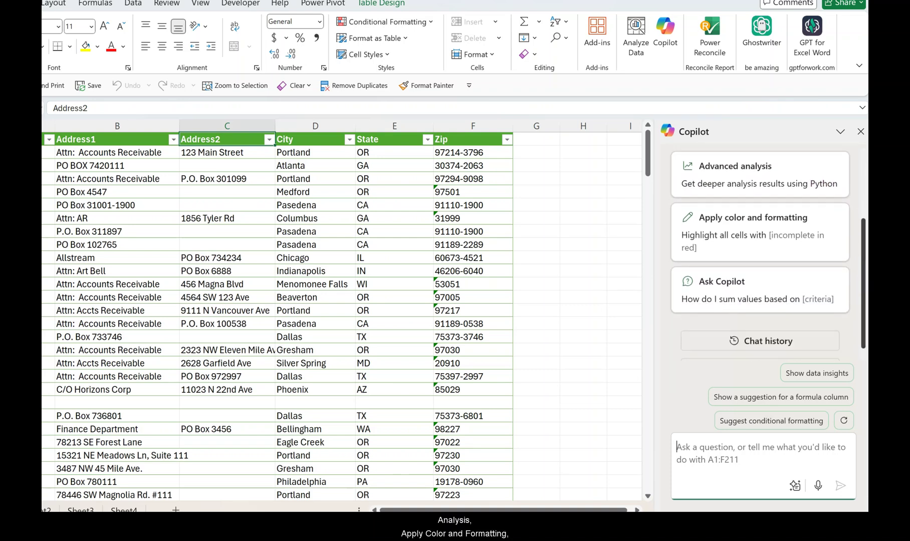
pyautogui.scroll(-1, 783, 295)
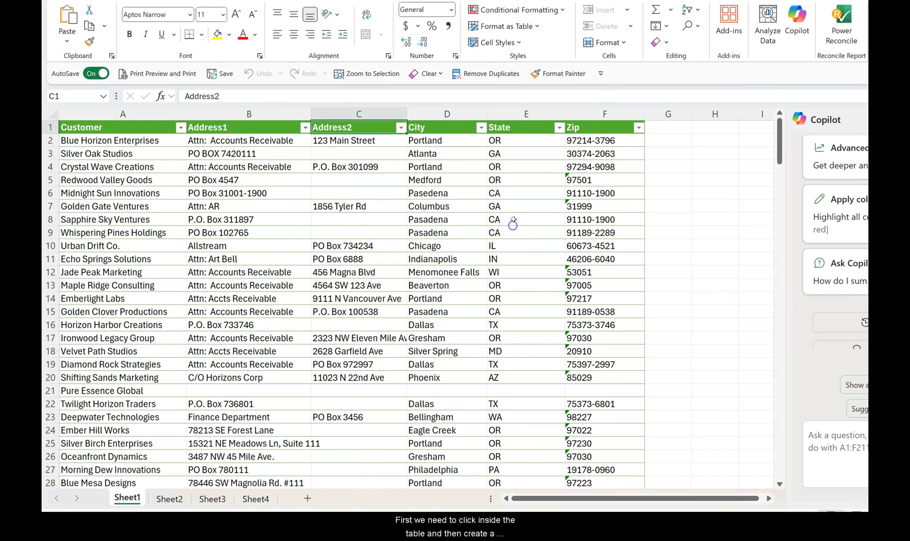
pyautogui.click(512, 219)
pyautogui.click(424, 225)
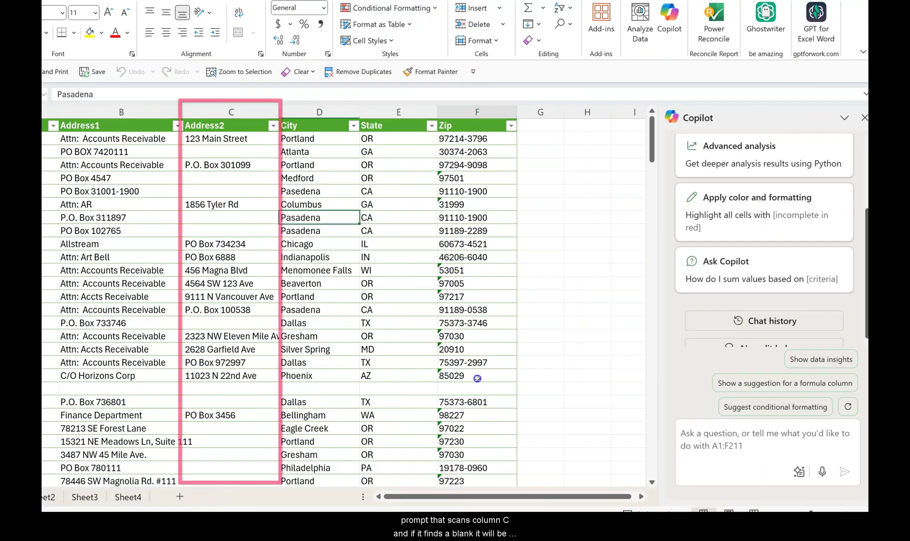
pyautogui.click(604, 377)
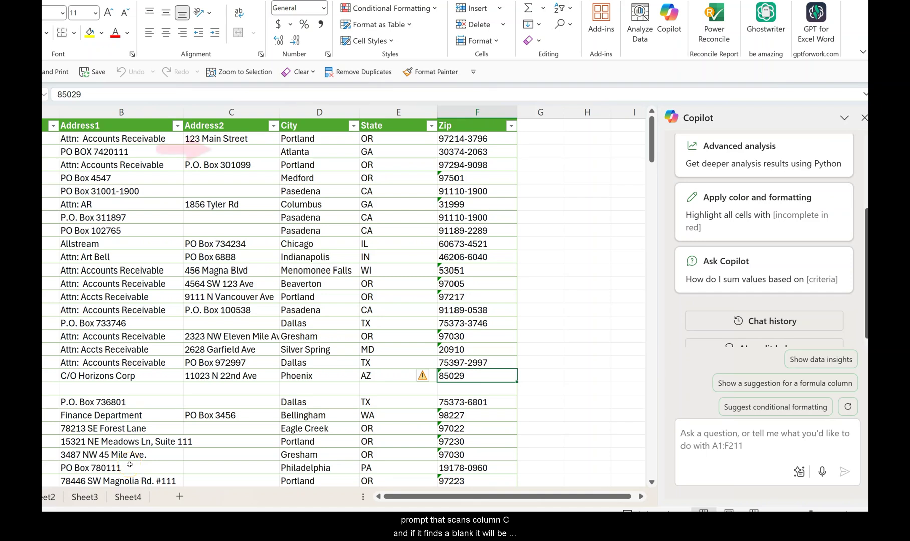
pyautogui.click(235, 156)
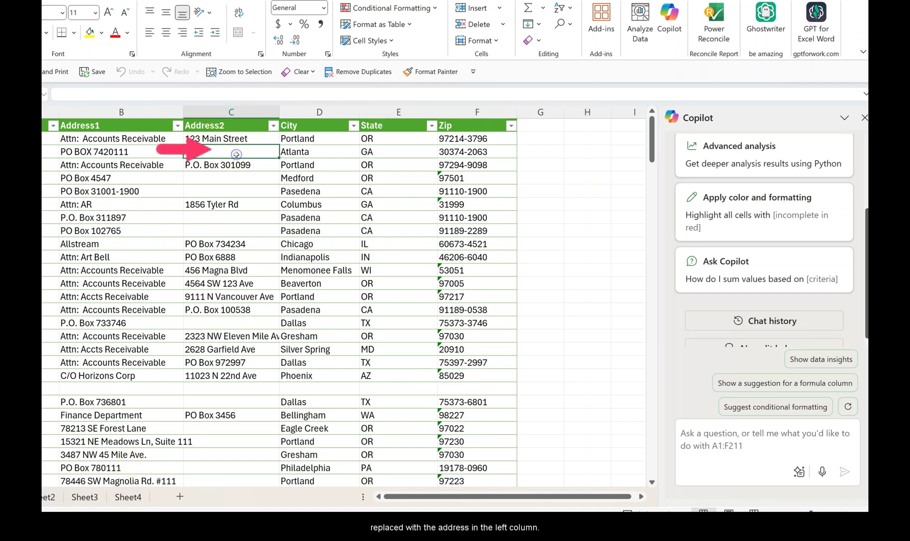
pyautogui.press('Left')
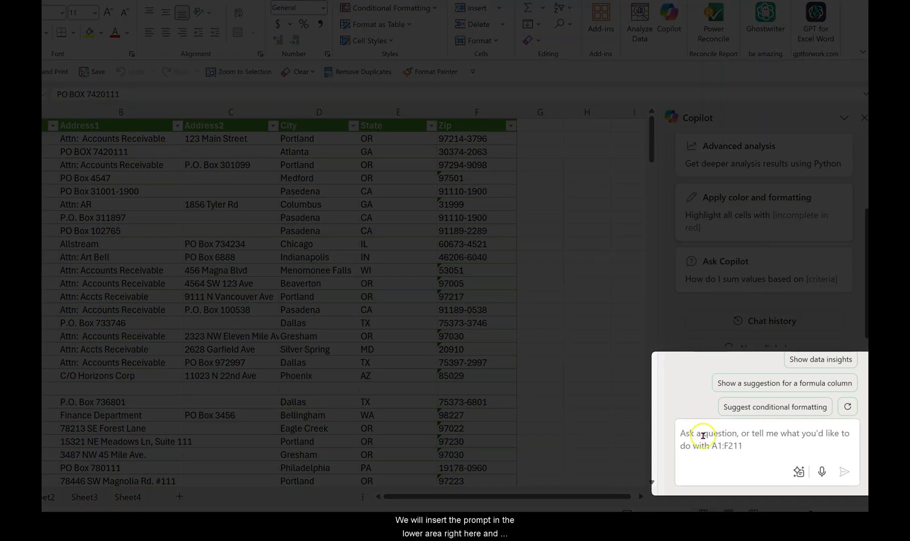
# Paste a request to combine Address2 or Address1 into a new Full Address column, and send it to Copilot.
pyautogui.click(704, 436)
pyautogui.write('in a separate column, insert Address2 but if the cell is empty, enter Address1')
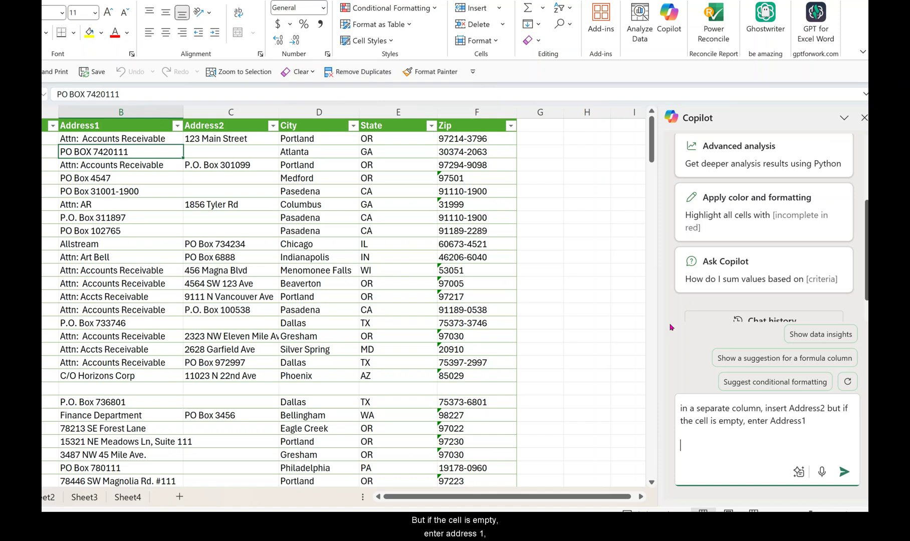
pyautogui.click(845, 472)
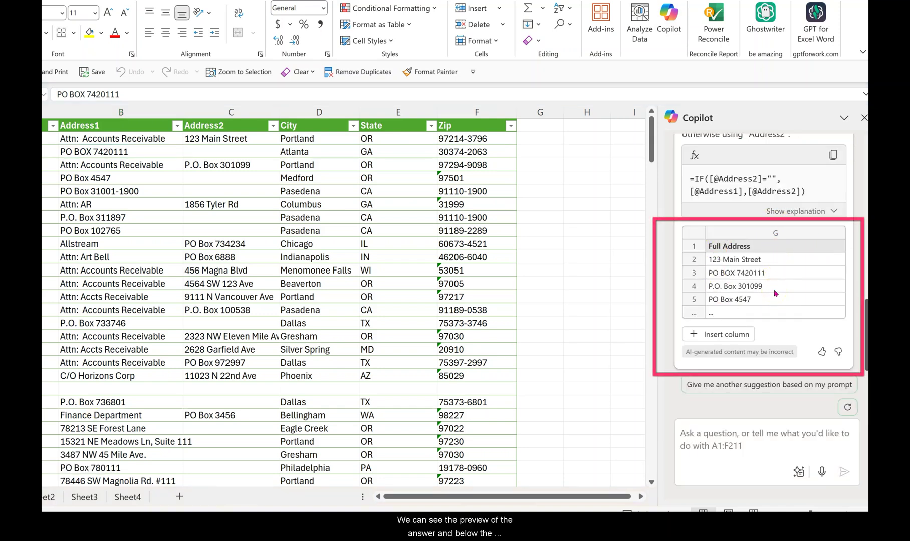
# Insert Copilot's suggested Full Address column G and check the IF formula behind it.
pyautogui.click(719, 336)
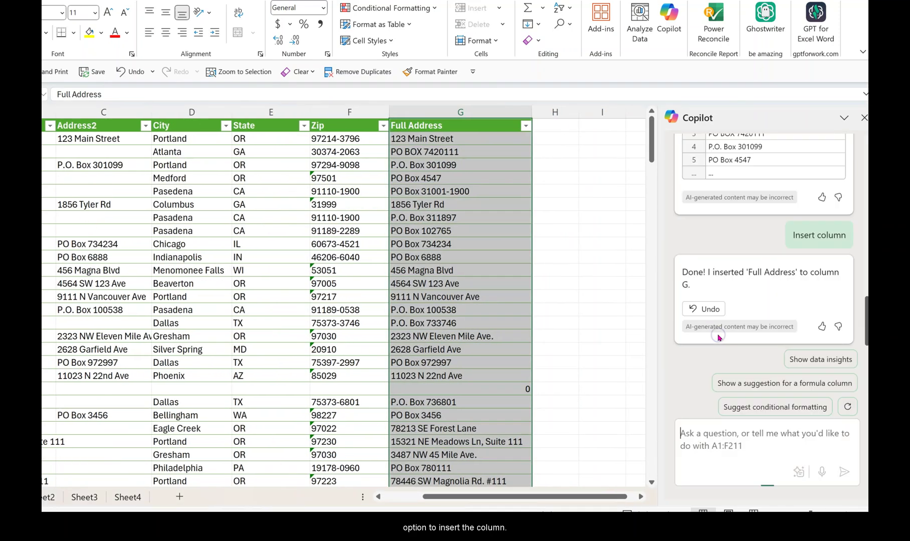
pyautogui.click(707, 376)
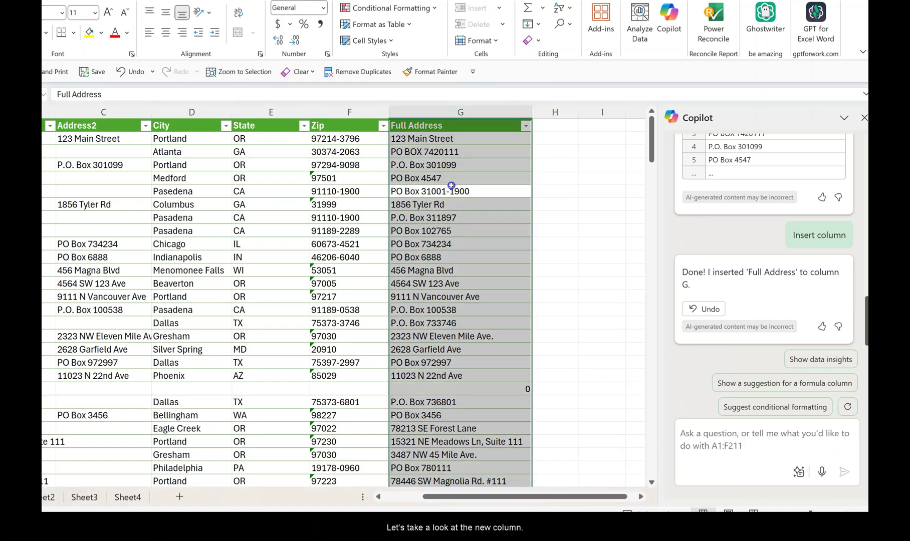
pyautogui.click(440, 150)
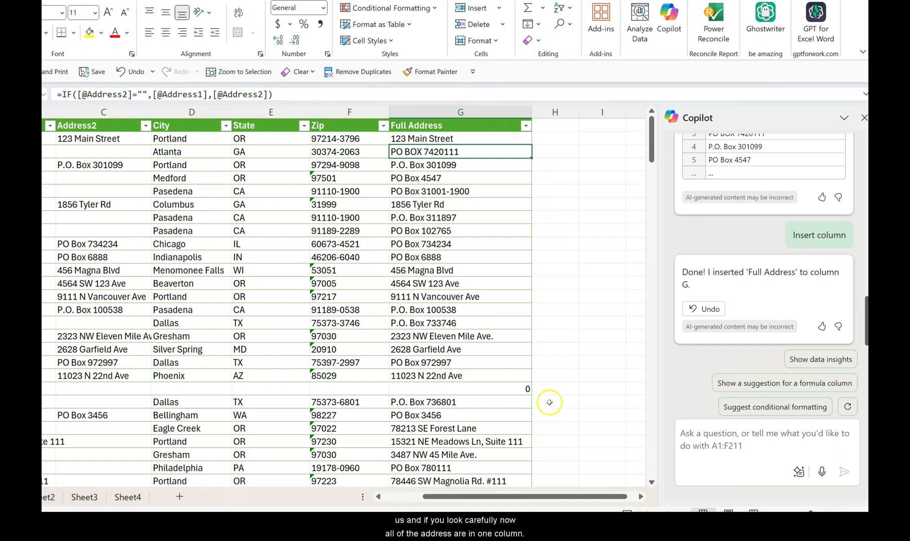
pyautogui.moveTo(553, 498); pyautogui.dragTo(517, 492)
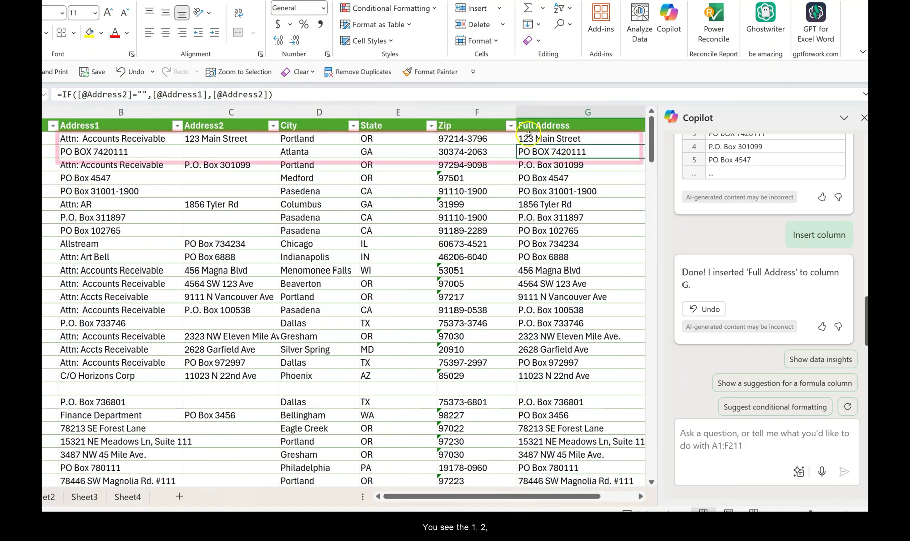
# Verify rows 2–4: Full Address shows 123 Main Street, PO BOX 7420111, and PO Box 4547 where Address2 is blank.
pyautogui.click(224, 139)
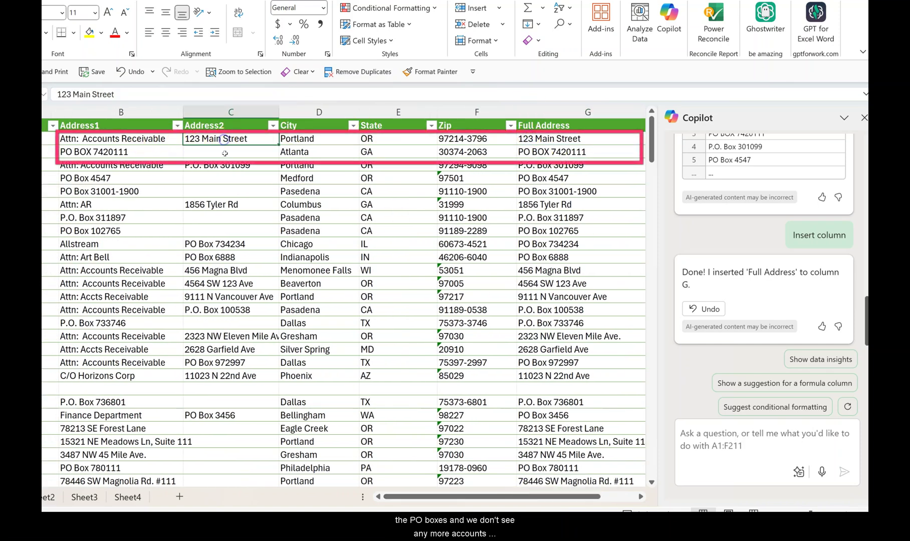
pyautogui.click(156, 148)
pyautogui.click(531, 151)
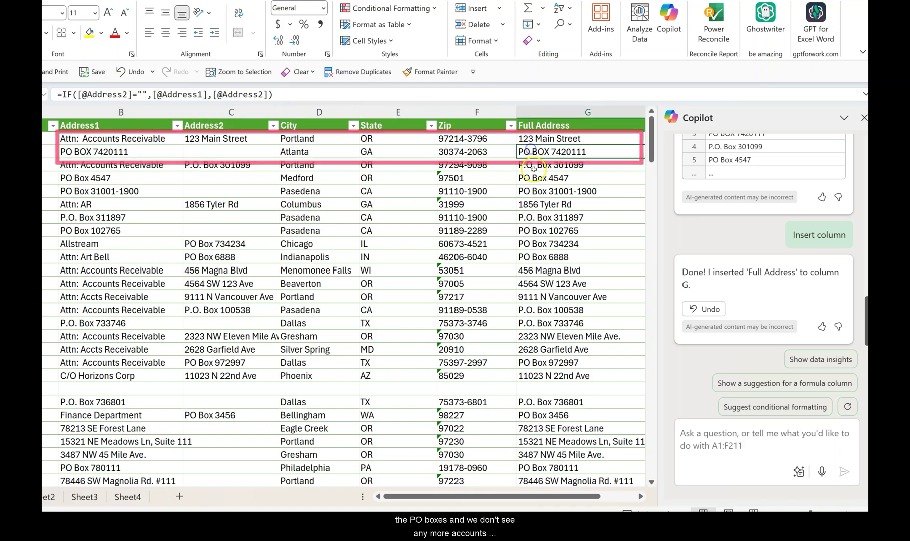
pyautogui.click(534, 169)
pyautogui.click(234, 178)
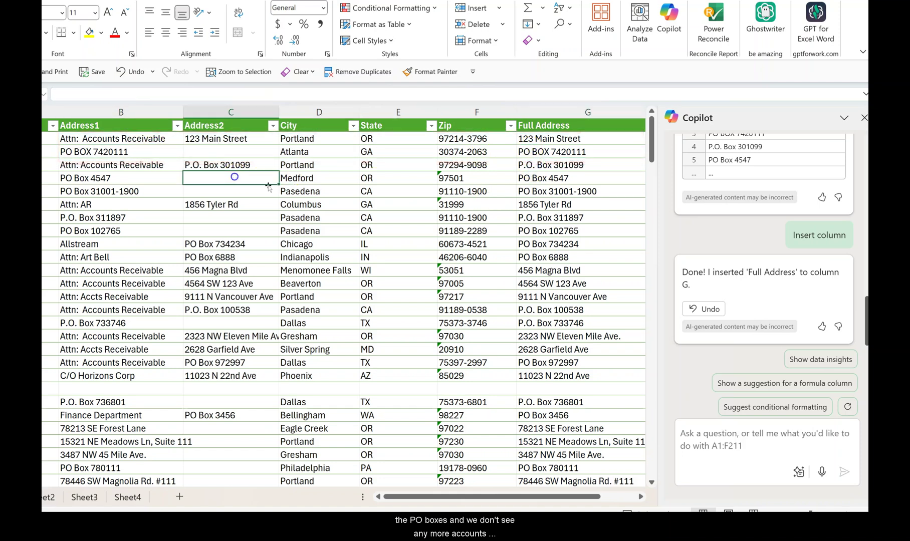
pyautogui.click(553, 177)
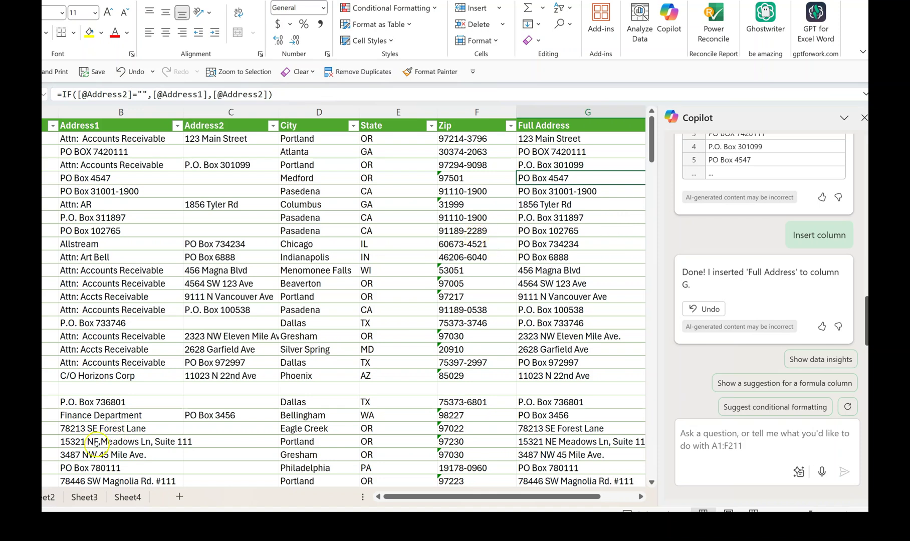
pyautogui.click(789, 373)
pyautogui.scroll(2, 772, 294)
pyautogui.scroll(3, 772, 293)
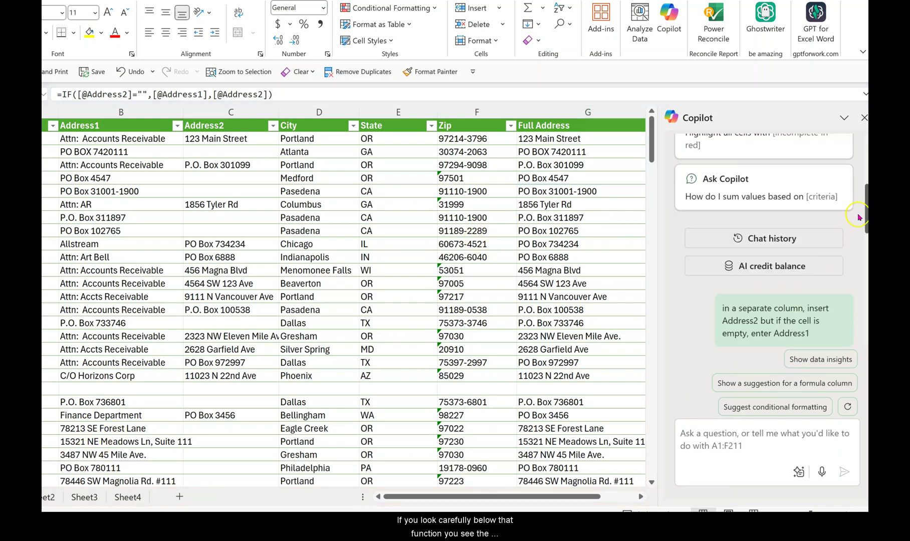
pyautogui.moveTo(862, 207); pyautogui.dragTo(862, 277)
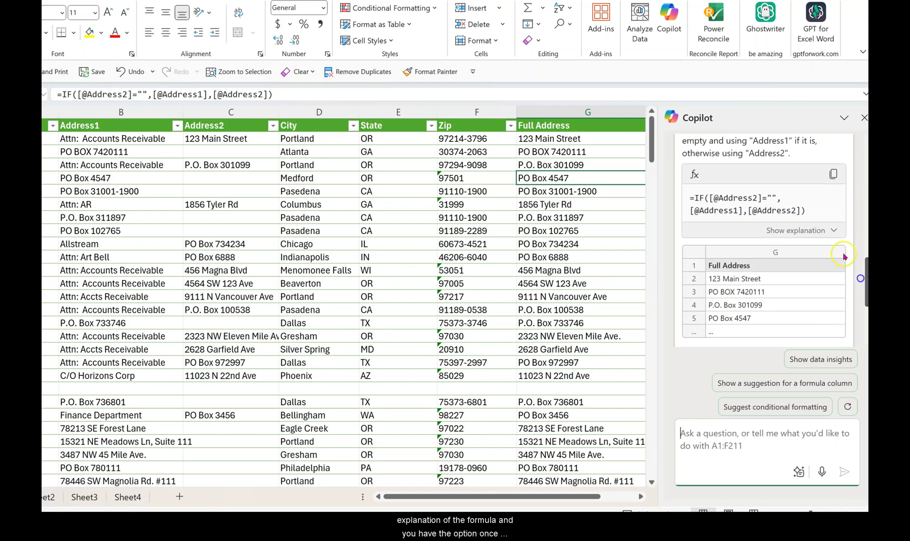
pyautogui.click(801, 230)
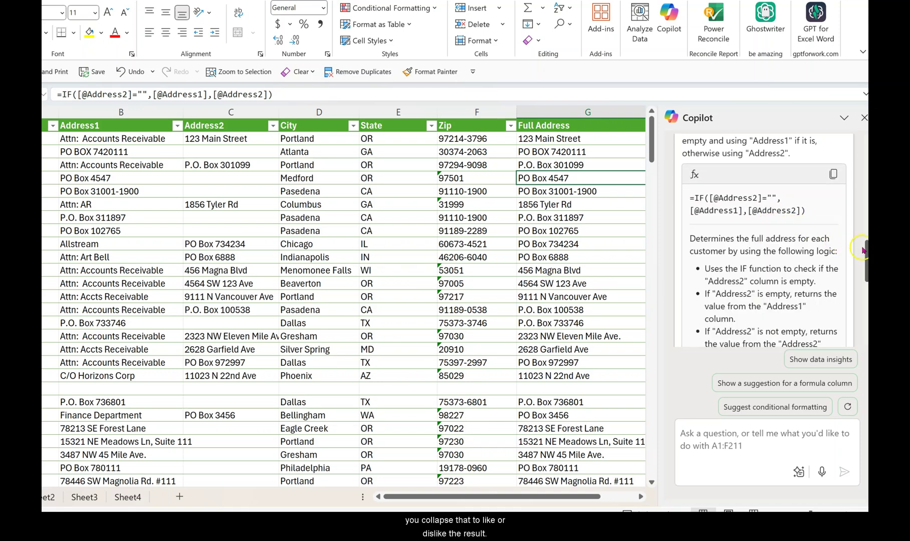
pyautogui.moveTo(864, 247); pyautogui.dragTo(862, 258)
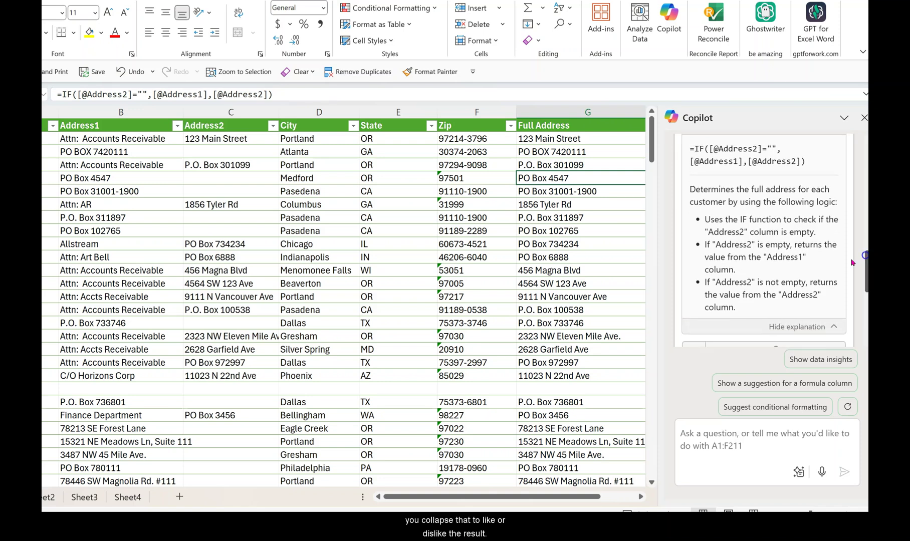
pyautogui.click(815, 328)
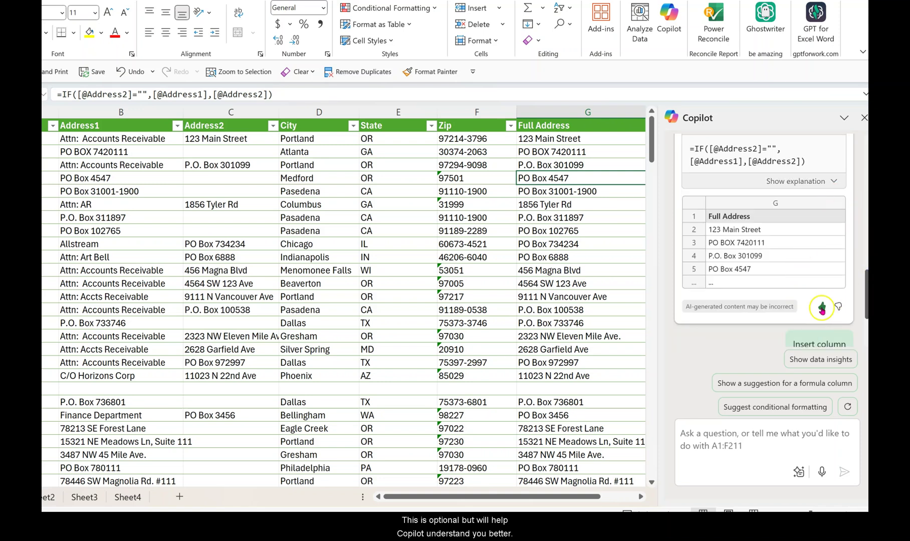
pyautogui.click(823, 307)
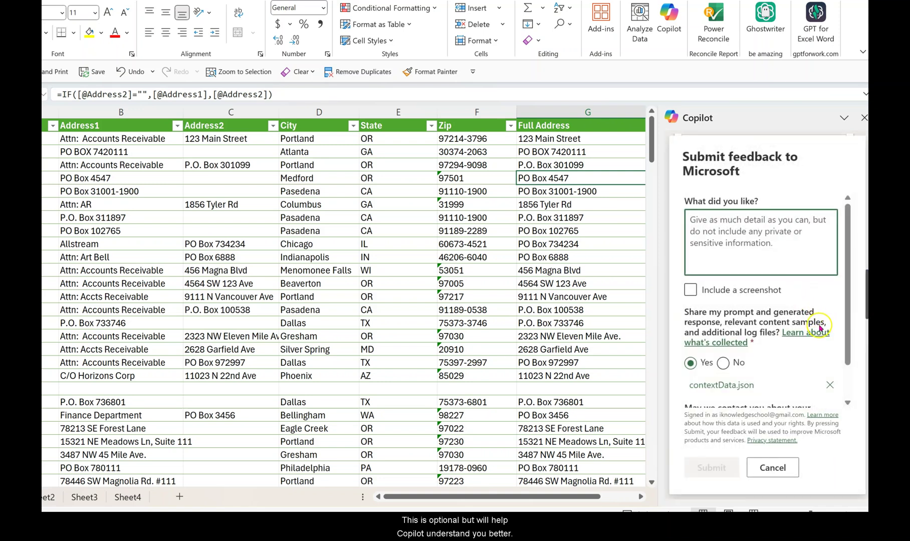
pyautogui.click(772, 467)
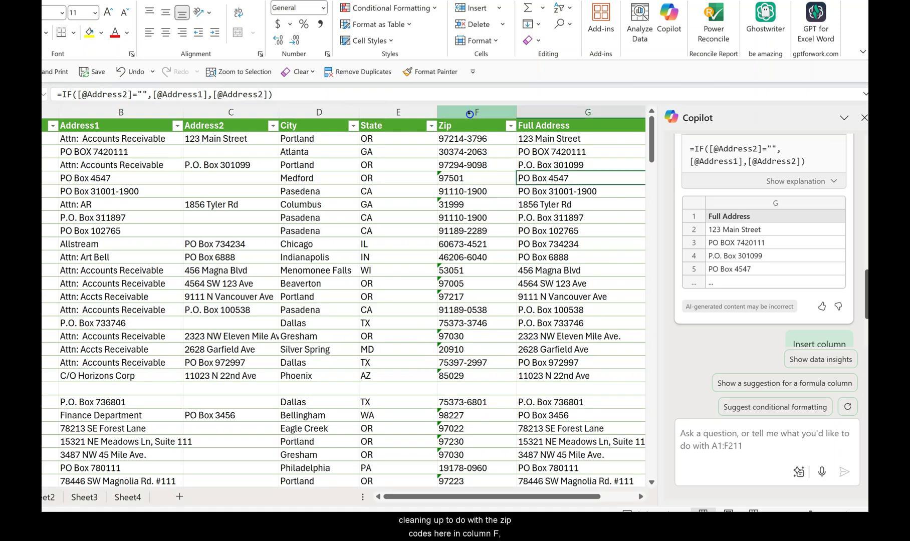
# Point out nine-digit zip codes like 97214-3796 and the empty zip cell F21 in the Zip column.
pyautogui.click(466, 113)
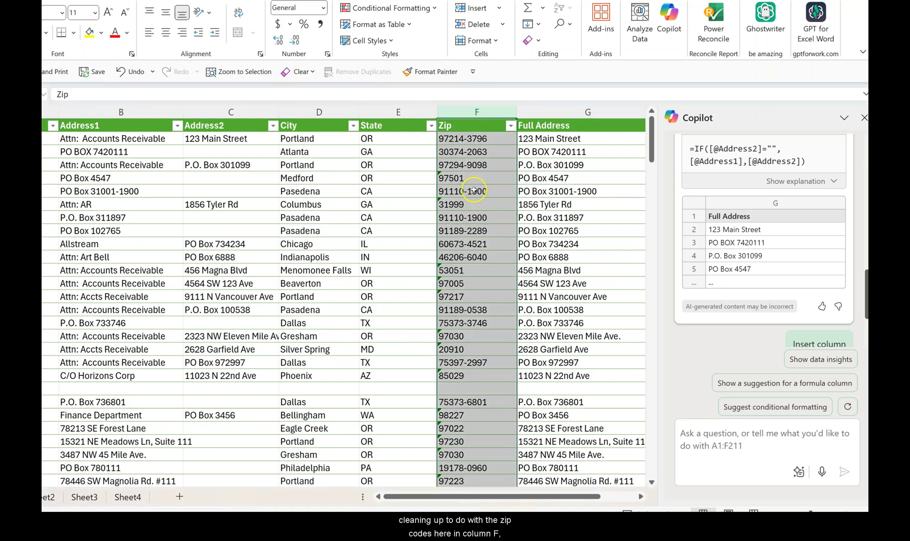
pyautogui.click(478, 157)
pyautogui.click(481, 142)
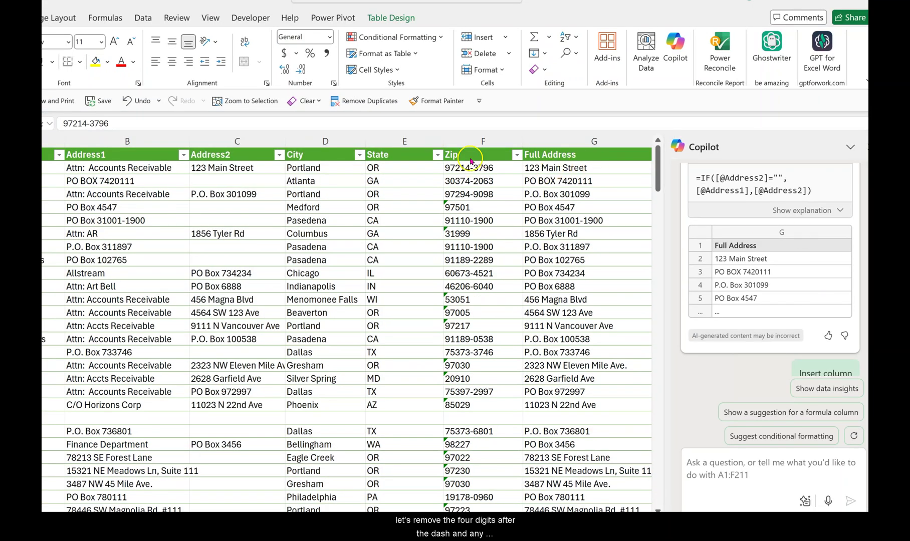
pyautogui.click(474, 143)
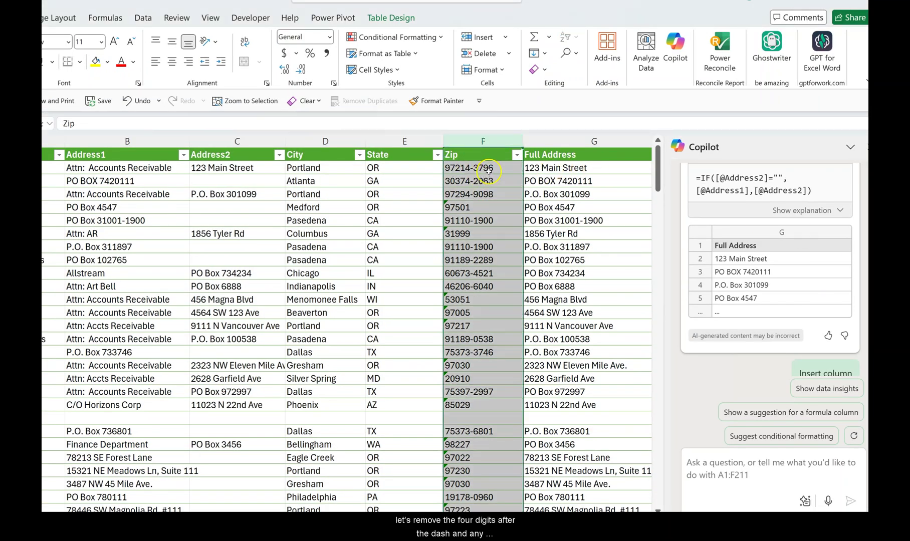
pyautogui.click(482, 168)
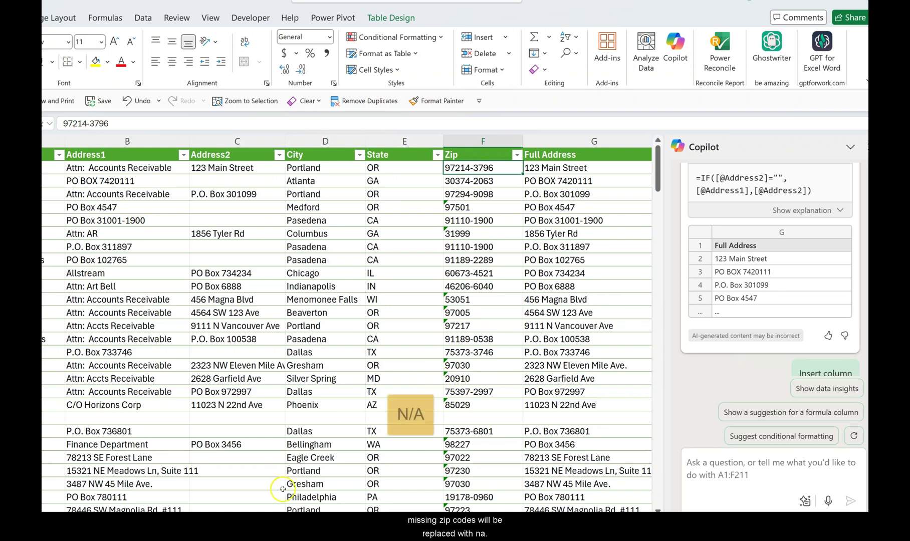
pyautogui.click(494, 418)
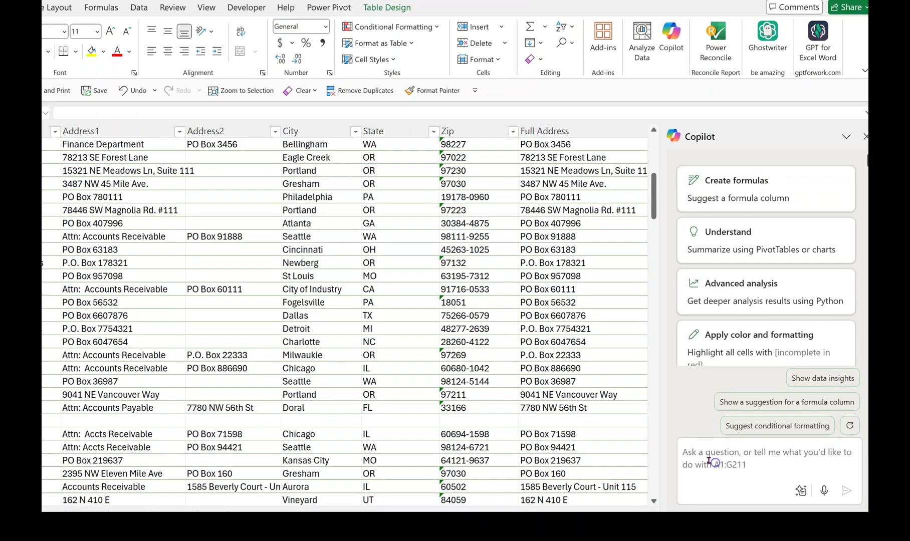
# Ask Copilot how to replace blank zip codes in column F with N/A, and review its answer.
pyautogui.click(714, 470)
pyautogui.write('how can I find and replace blank zip codes with N/A?')
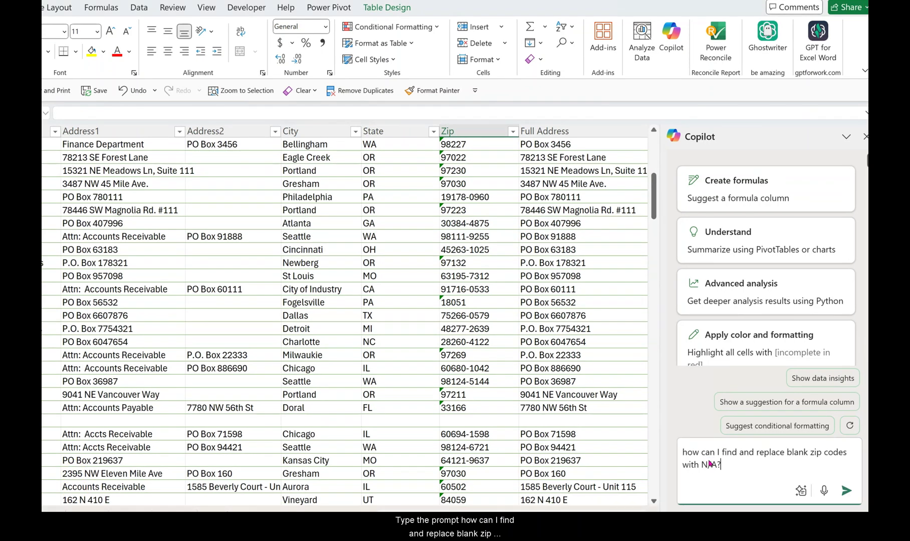
pyautogui.click(733, 483)
pyautogui.click(846, 492)
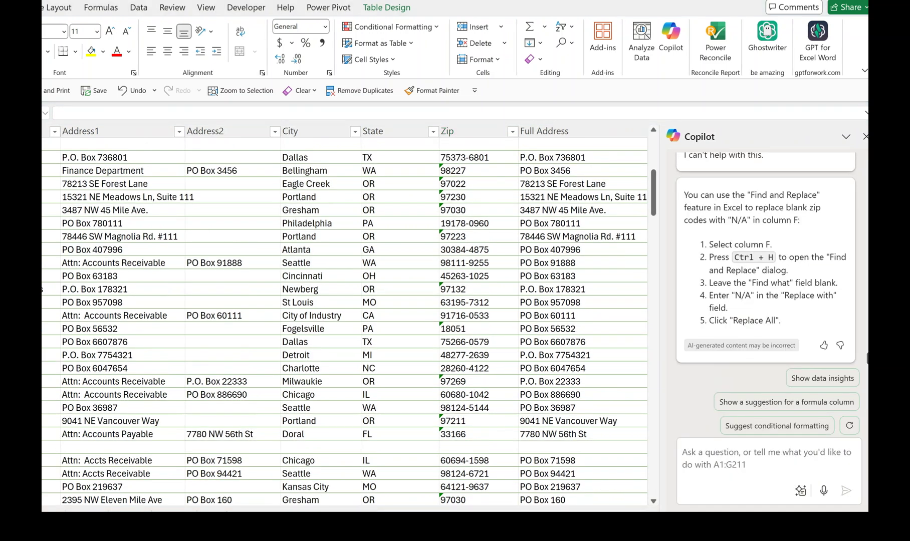
pyautogui.click(846, 342)
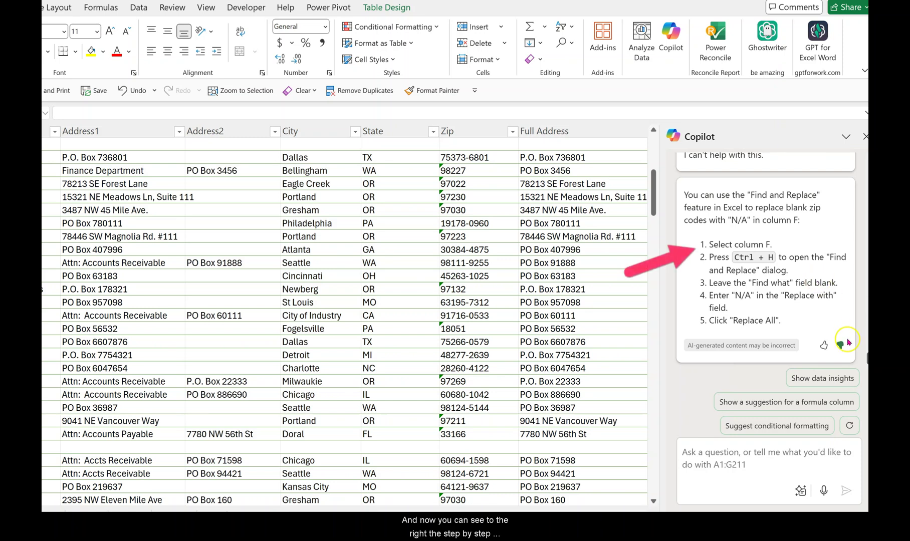
pyautogui.scroll(3, 827, 336)
pyautogui.scroll(-2, 816, 326)
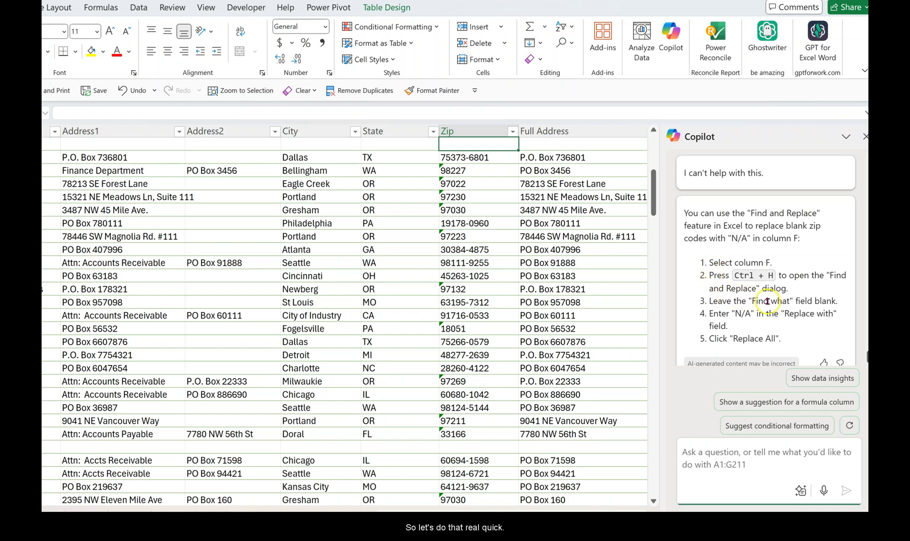
# Use Find and Replace (Ctrl+H) on column F to turn blank zip cells into N/A.
pyautogui.scroll(7, 592, 309)
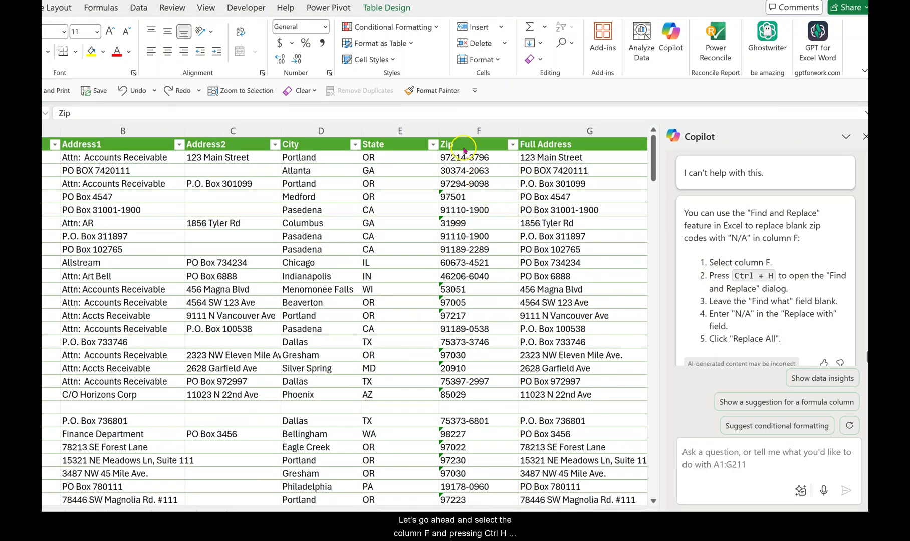
pyautogui.click(469, 130)
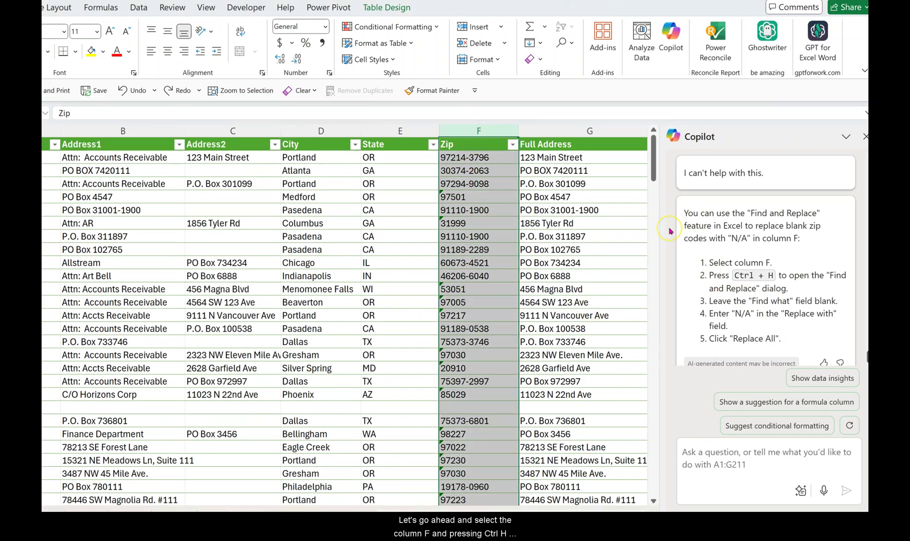
pyautogui.hotkey('ctrl', 'h')
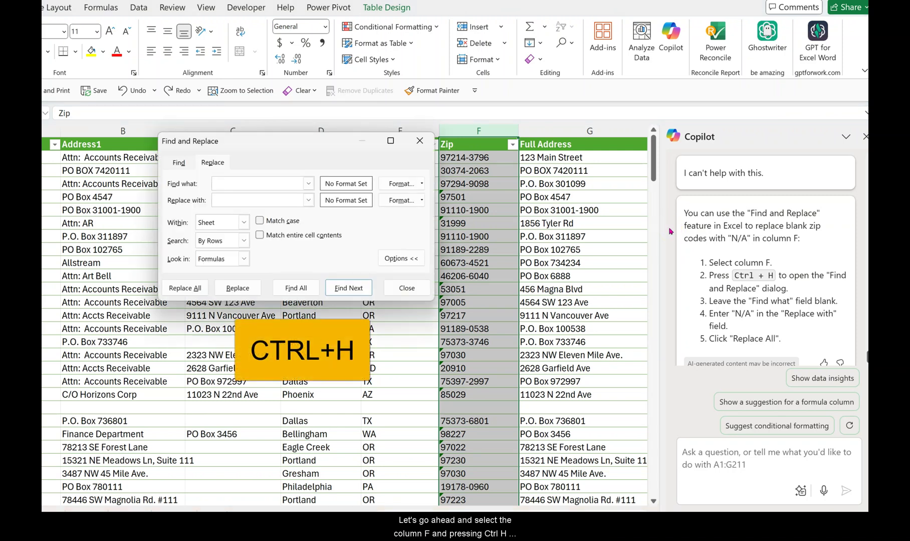
pyautogui.click(250, 200)
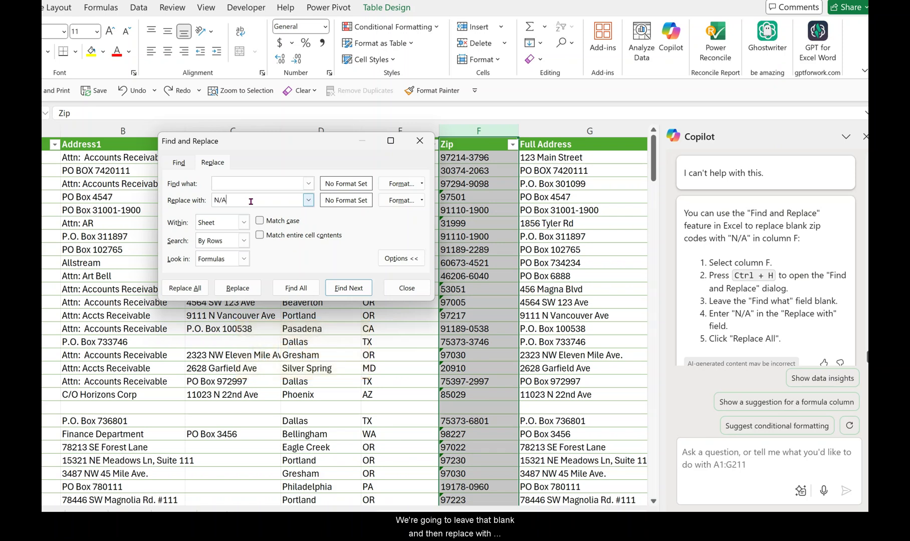
pyautogui.click(254, 182)
pyautogui.click(257, 203)
pyautogui.click(181, 289)
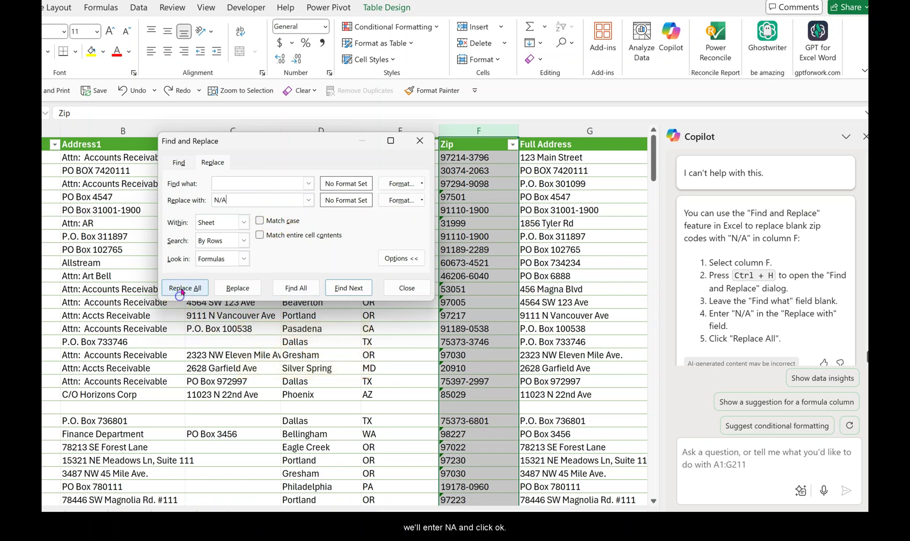
pyautogui.click(400, 297)
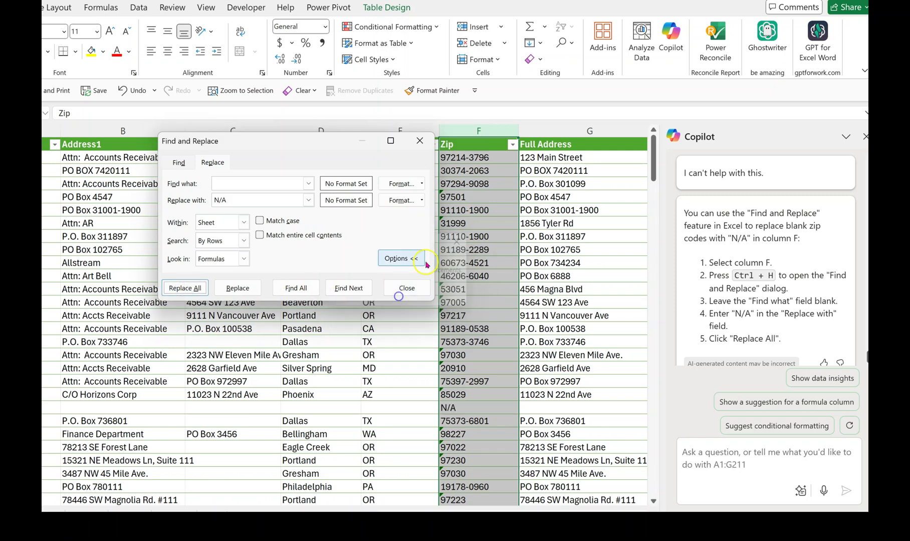
pyautogui.click(423, 135)
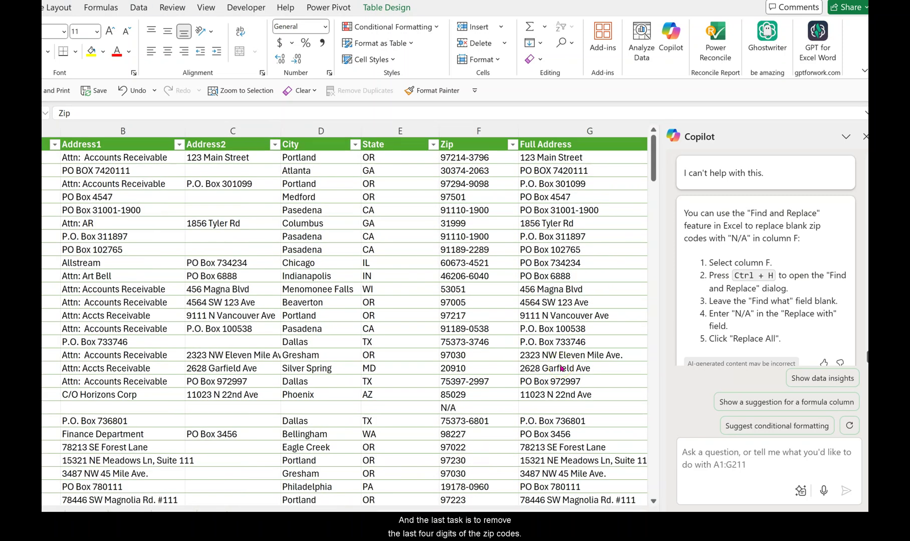
# Select the Zip column and point out sample codes such as 97501.
pyautogui.click(471, 166)
pyautogui.hotkey('ctrl', 'space')
pyautogui.click(471, 197)
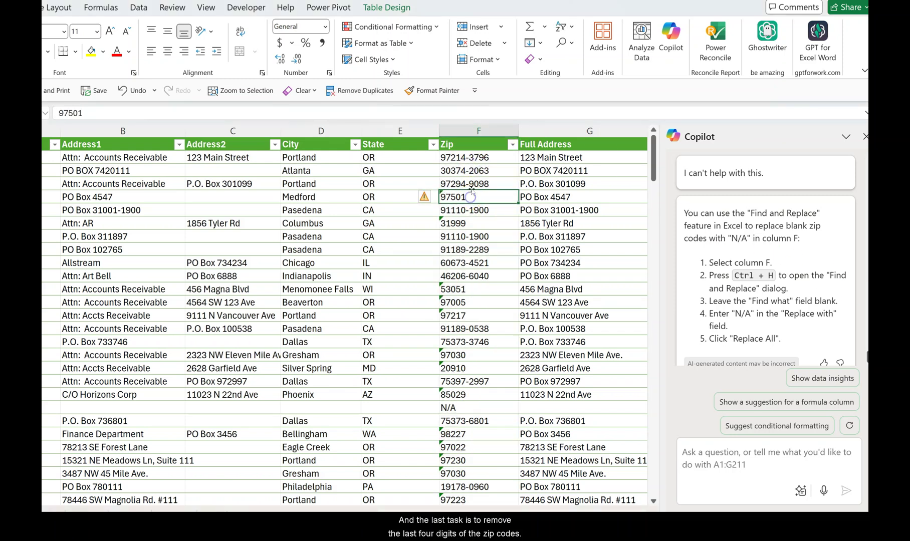
pyautogui.click(466, 149)
# Ask Copilot to strip the last four zip digits, then insert its Short Zip column H.
pyautogui.click(741, 464)
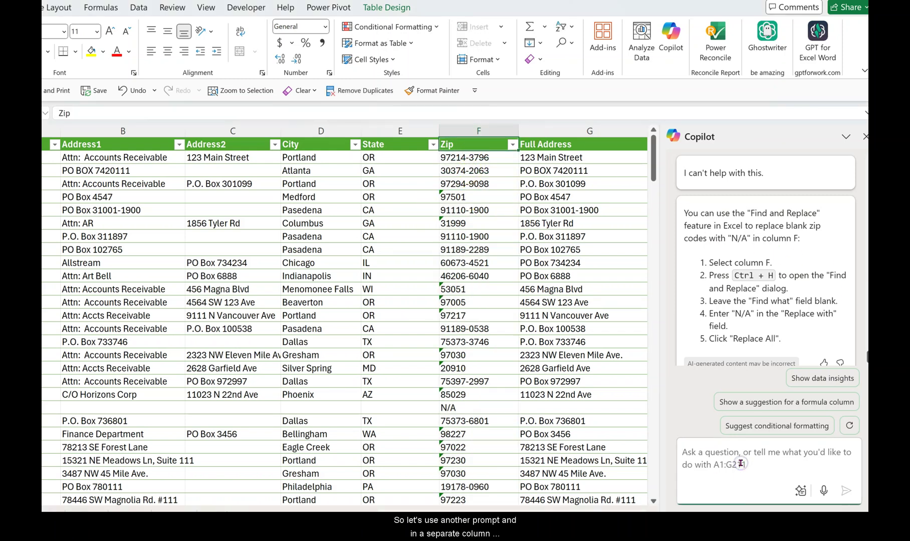
pyautogui.write('In a separate column, remove the last 4 digits of the zip codes, right after the dash')
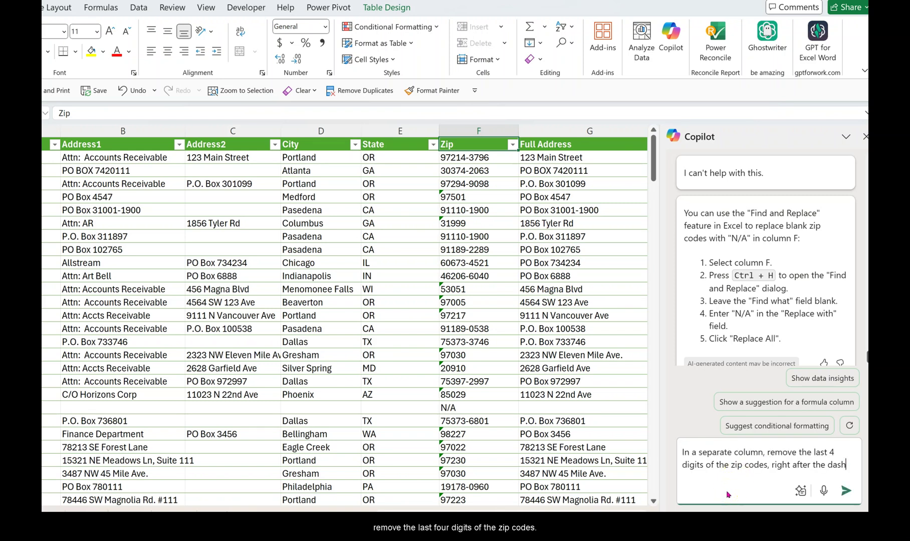
pyautogui.click(846, 492)
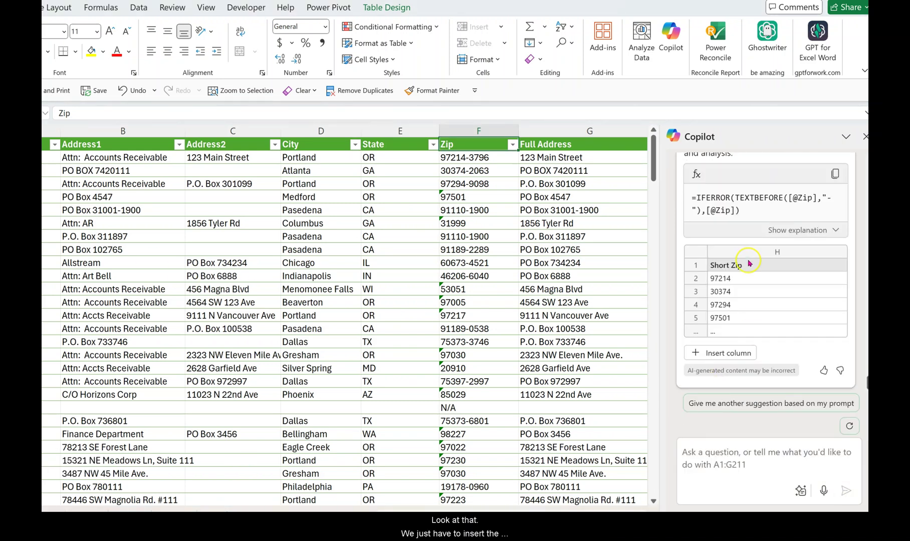
pyautogui.click(722, 353)
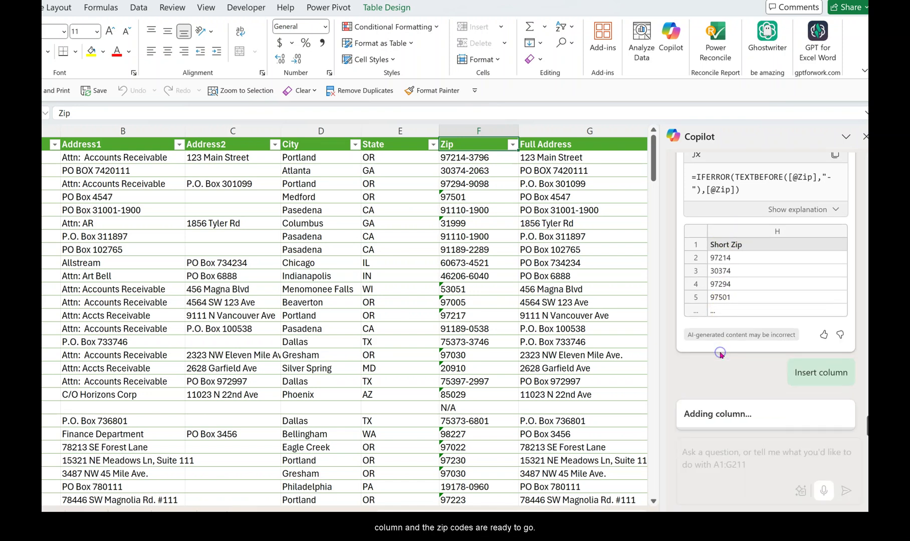
pyautogui.click(564, 396)
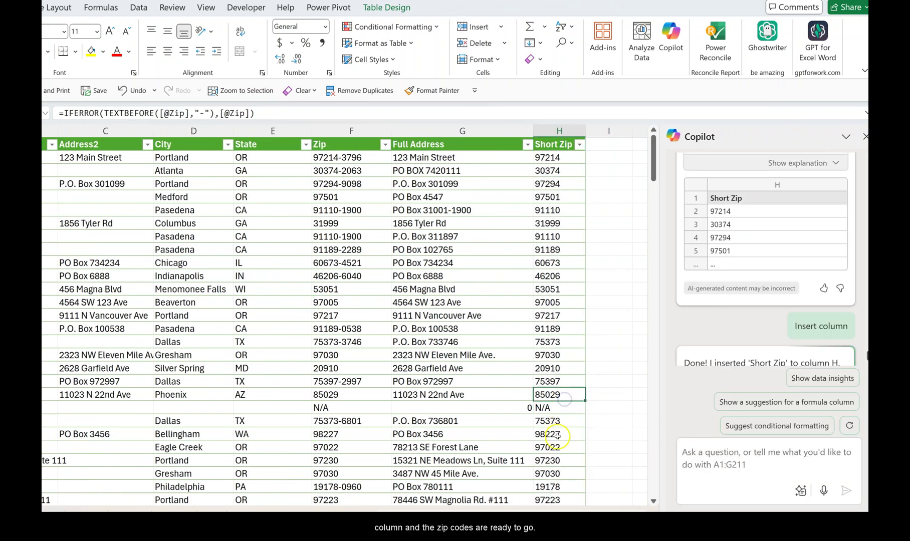
pyautogui.scroll(-7, 558, 436)
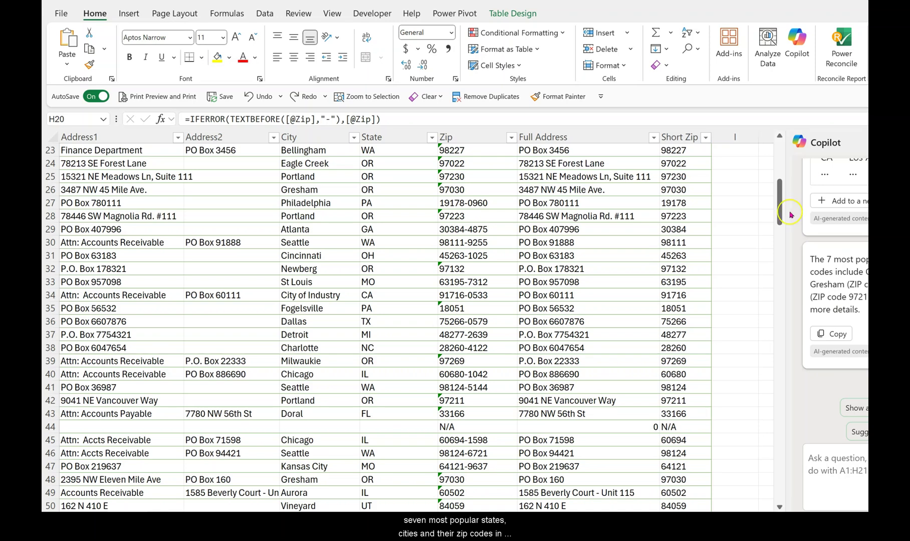
pyautogui.moveTo(786, 214); pyautogui.dragTo(785, 139)
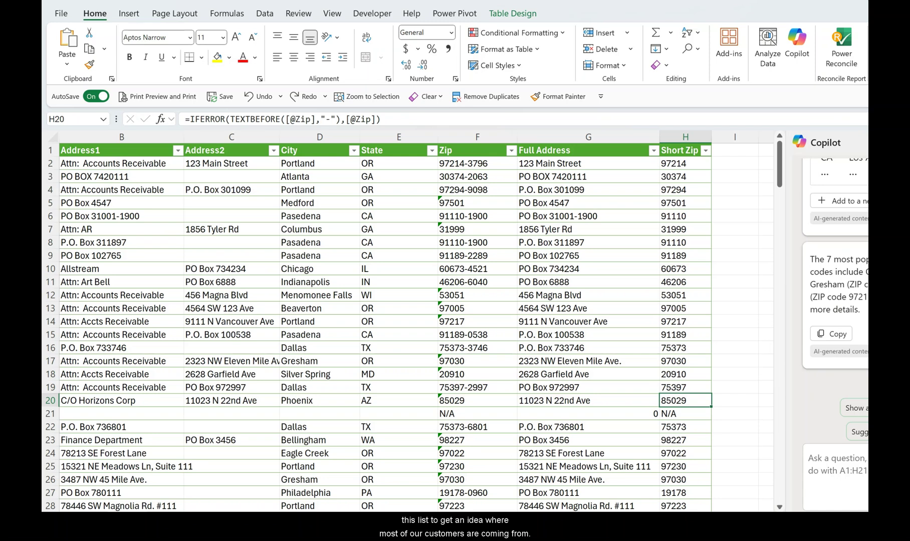
# Ask Copilot for the 7 most popular states, cities and zip codes, and review its State count table.
pyautogui.click(853, 459)
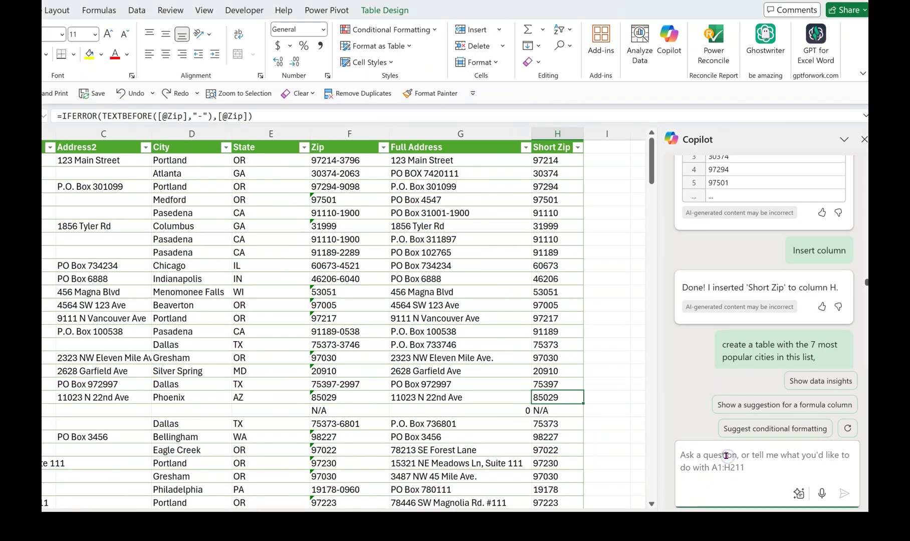
pyautogui.write('what are the 7 most popular states, cities and zip codes?')
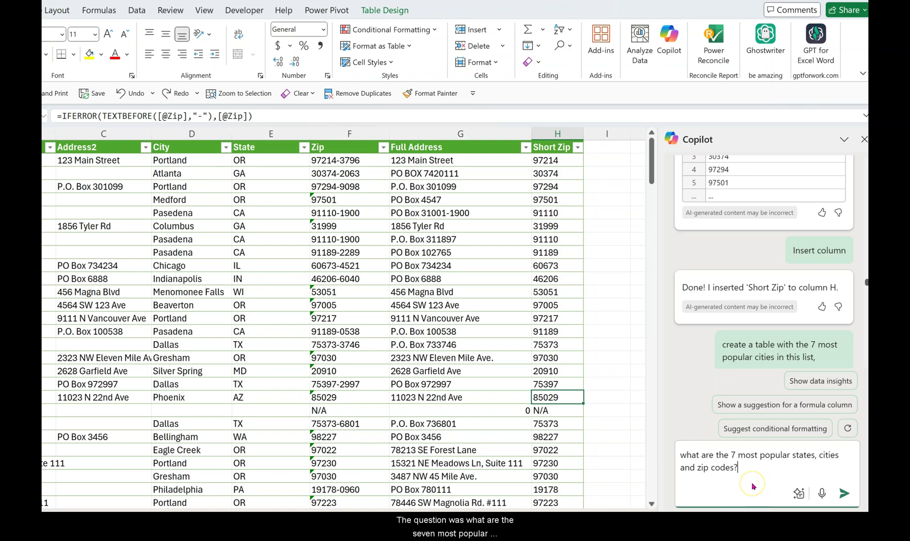
pyautogui.click(843, 494)
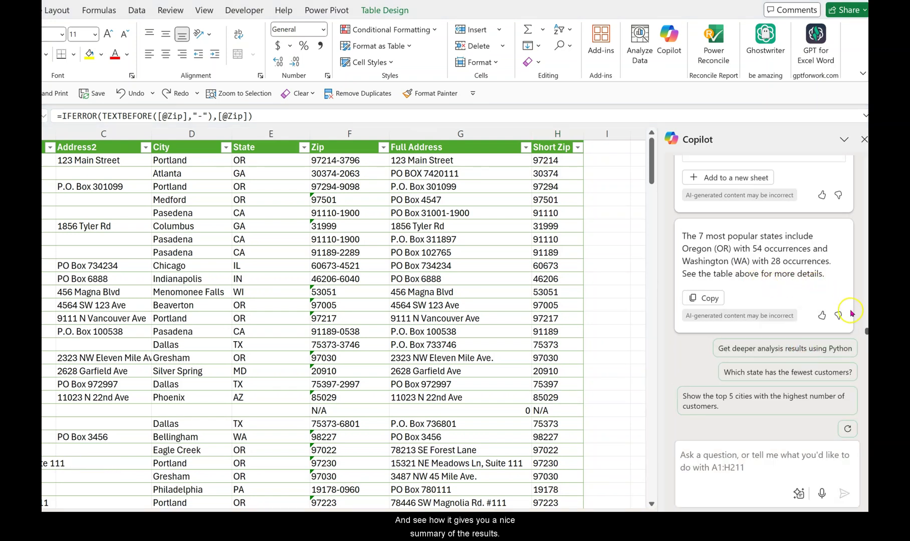
pyautogui.scroll(3, 865, 329)
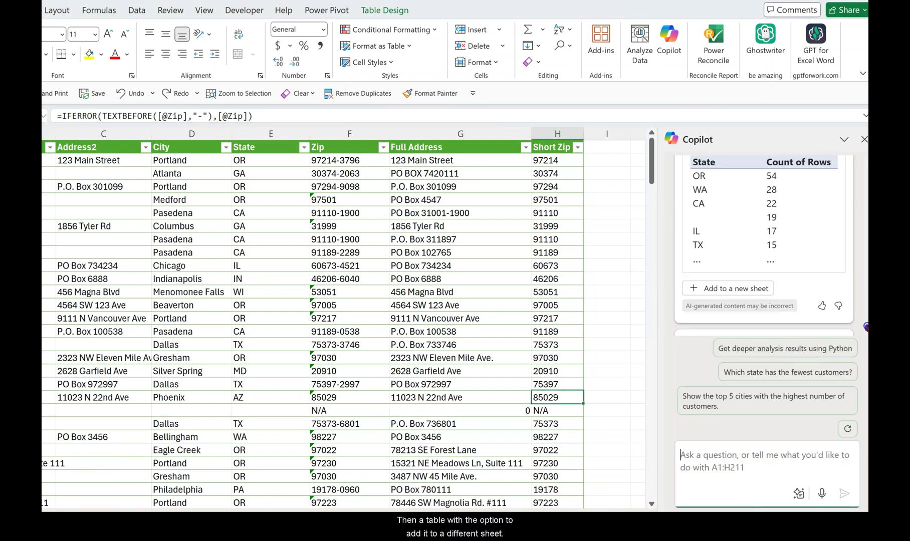